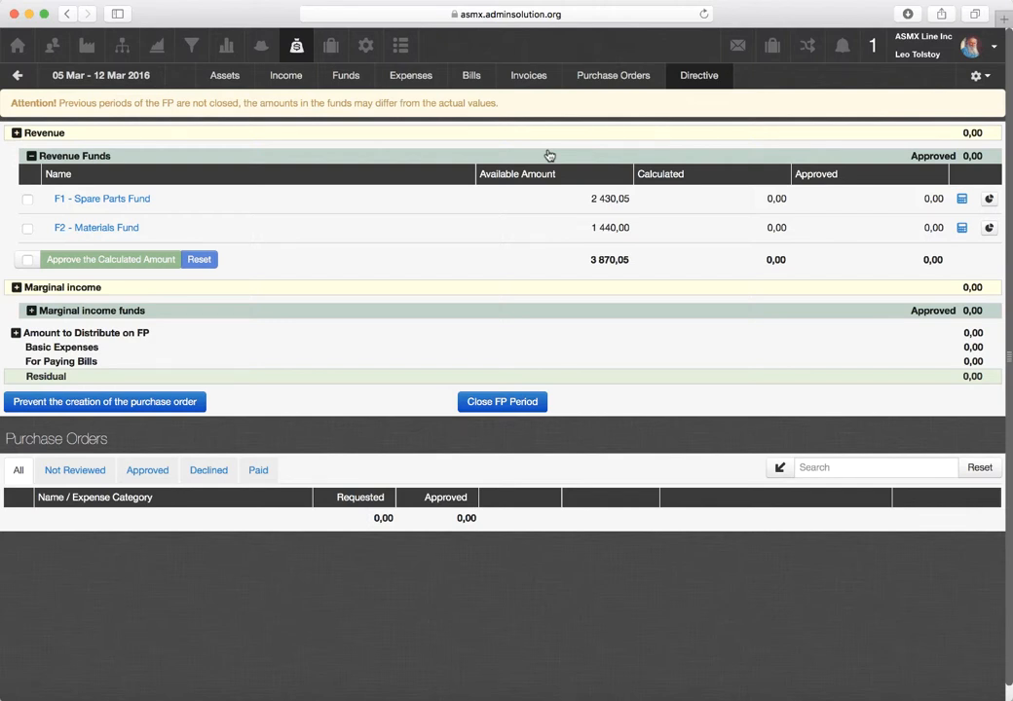
# - In the Income section, add a new income type numbered I3 with the title "Maintenance Services" and save it
pyautogui.click(288, 76)
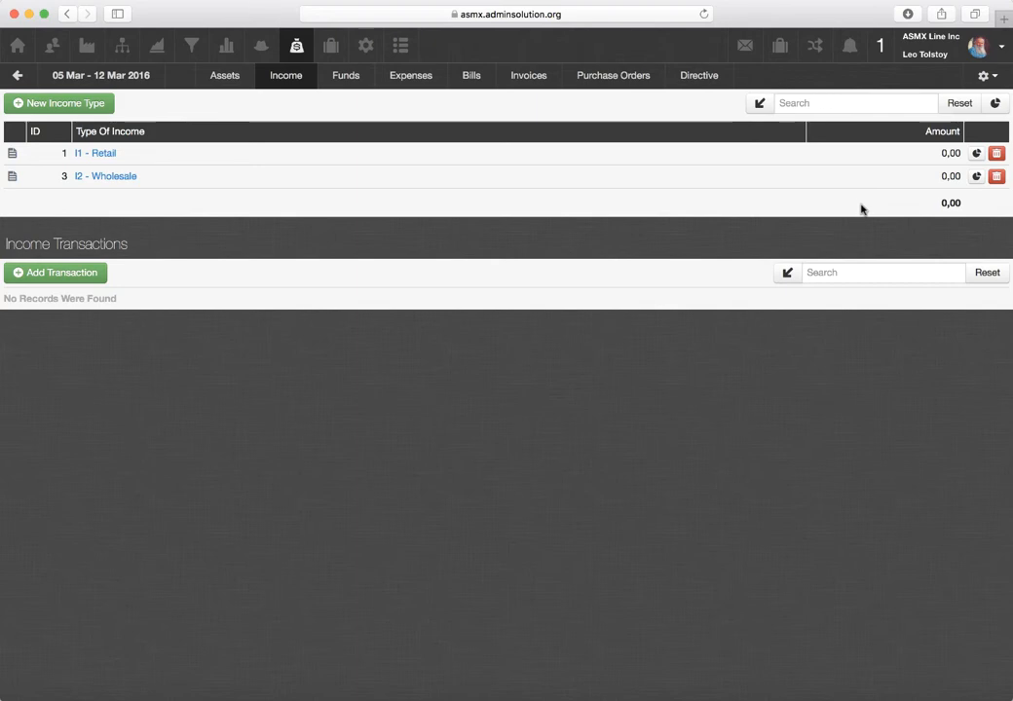
pyautogui.click(90, 105)
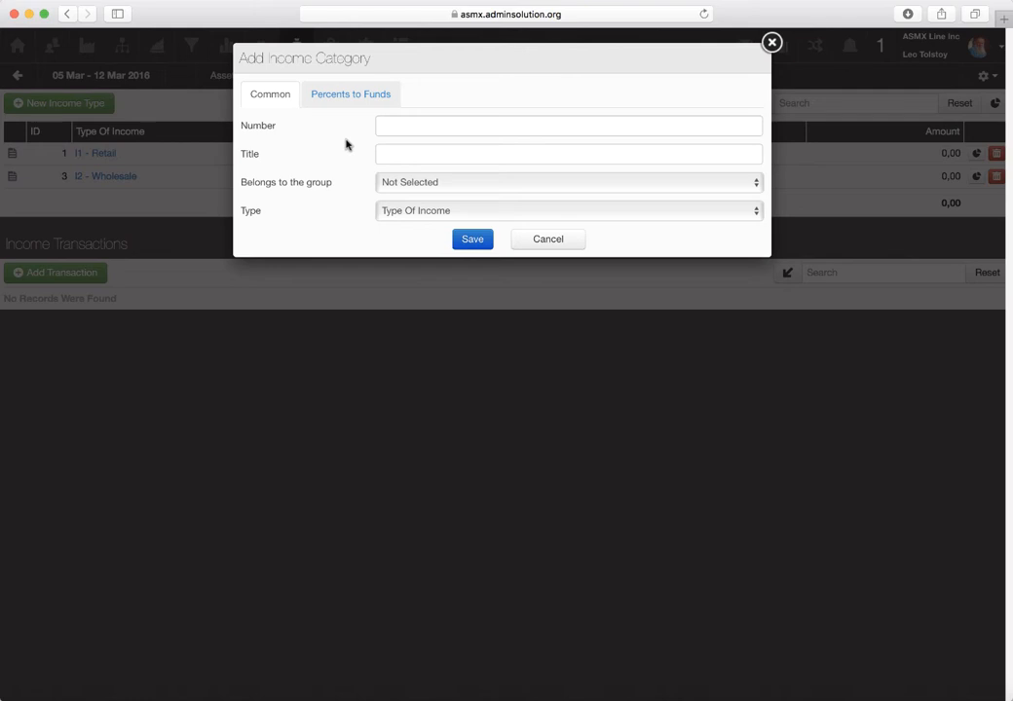
pyautogui.click(431, 128)
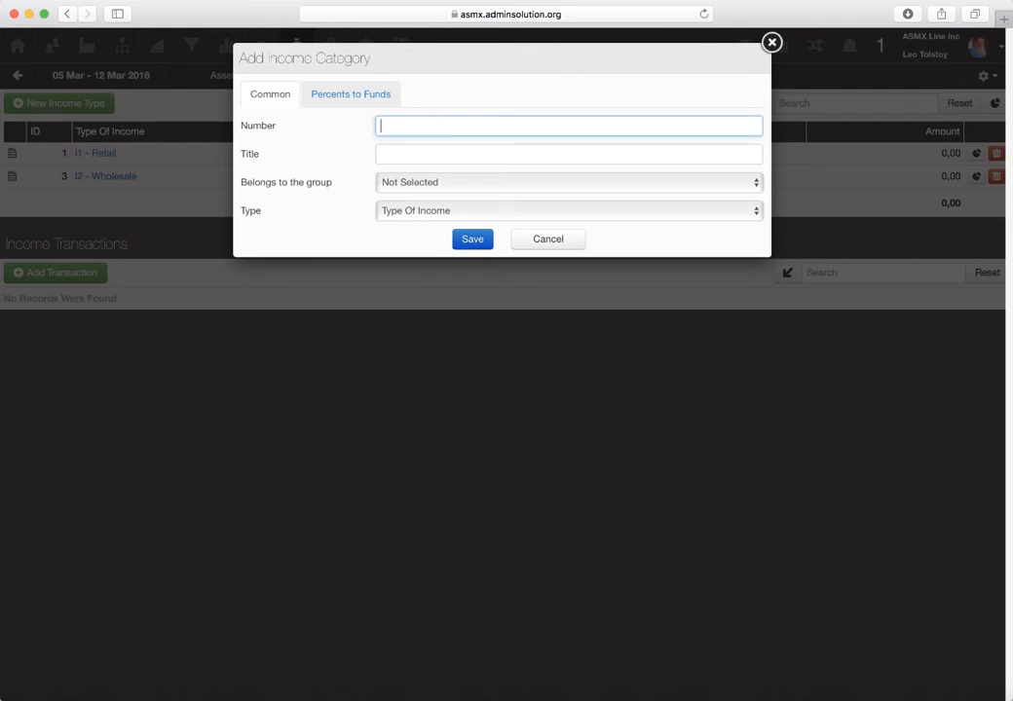
pyautogui.write('I3')
pyautogui.click(430, 154)
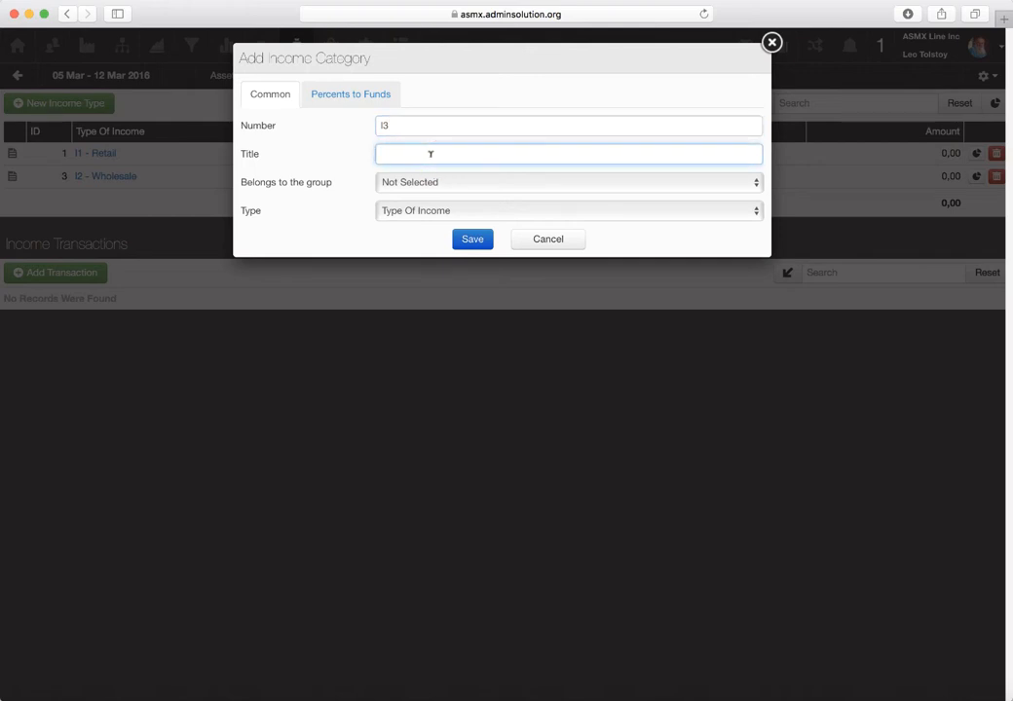
pyautogui.write('Maintenance Services')
pyautogui.click(472, 240)
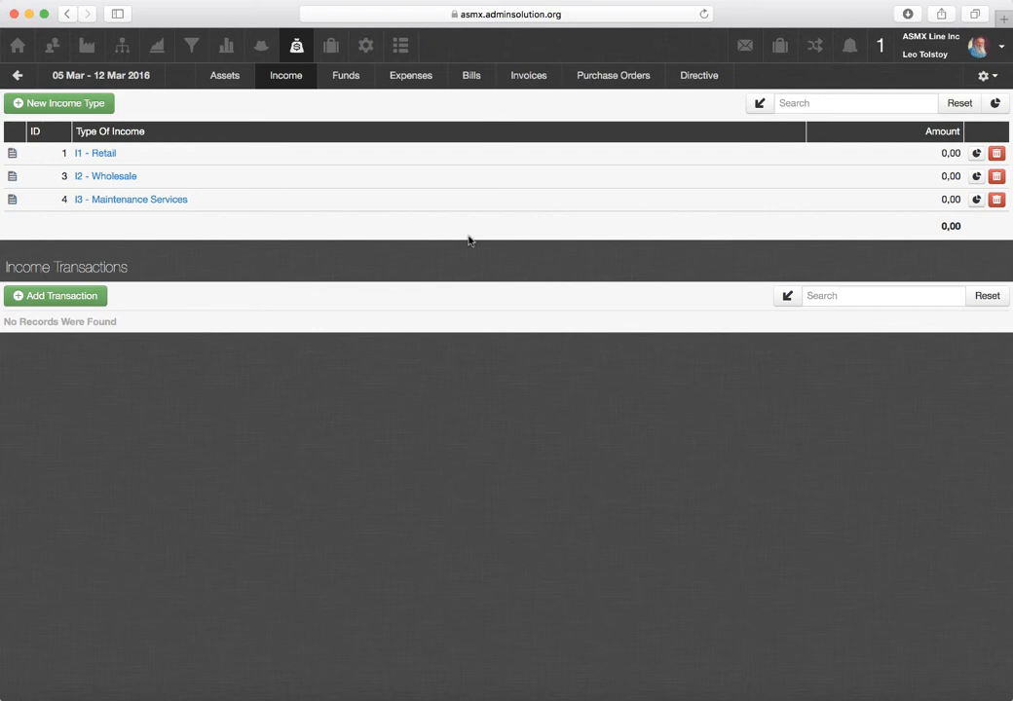
# - Create an income category of type Folder with number IS and title "Sales", and save it
pyautogui.click(95, 102)
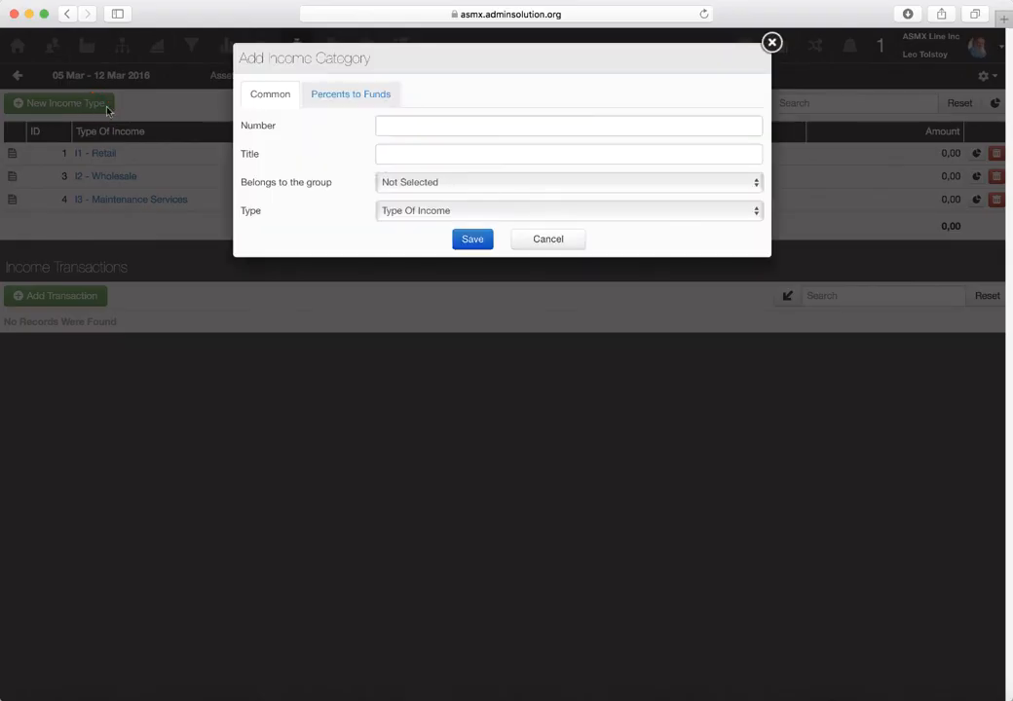
pyautogui.click(438, 124)
pyautogui.click(436, 153)
pyautogui.write('Sales')
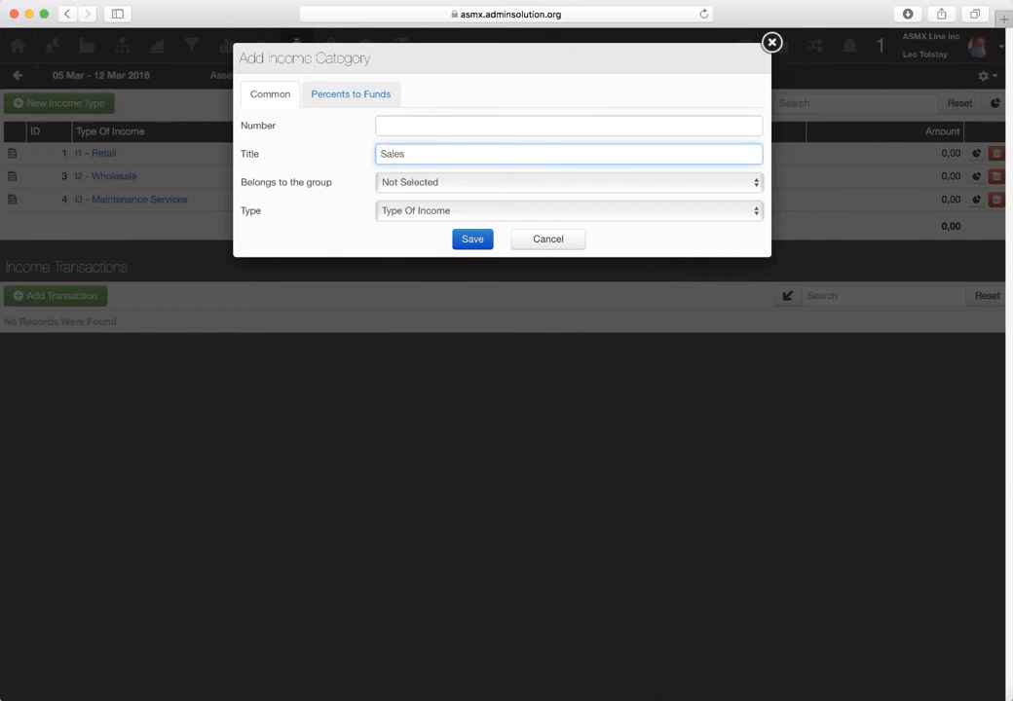
pyautogui.click(415, 128)
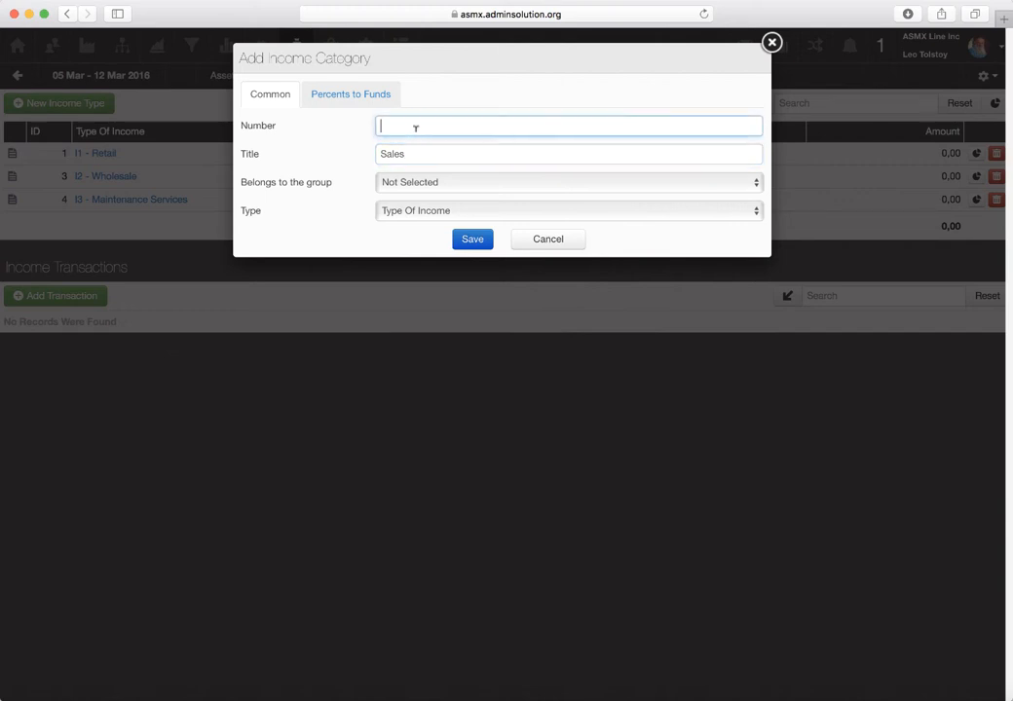
pyautogui.write('IS')
pyautogui.click(429, 211)
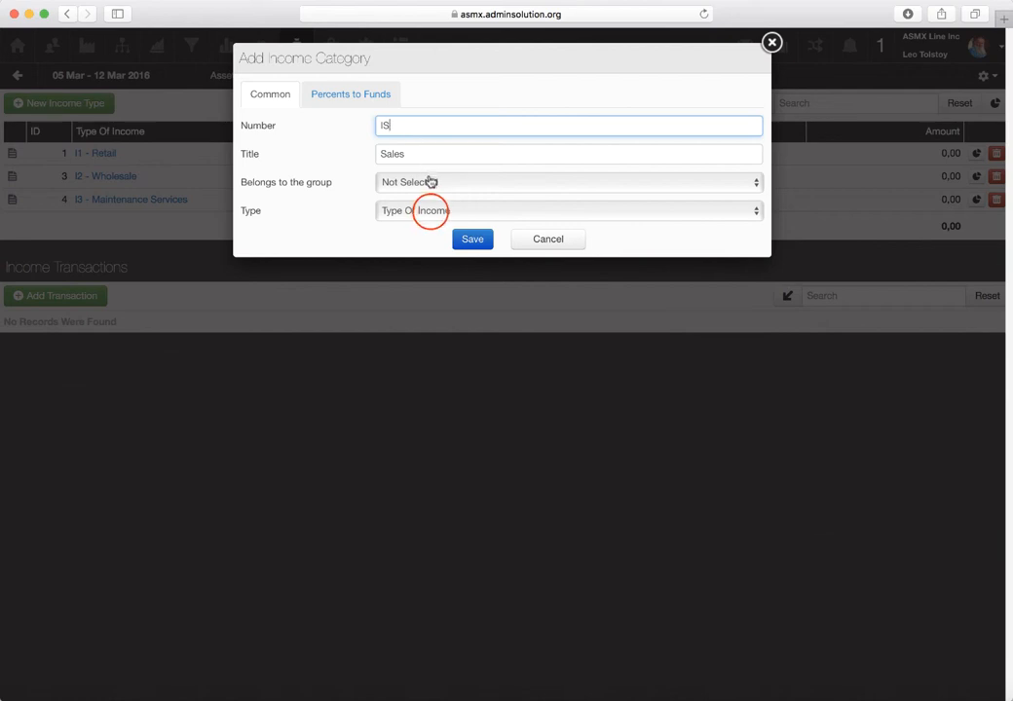
pyautogui.click(430, 229)
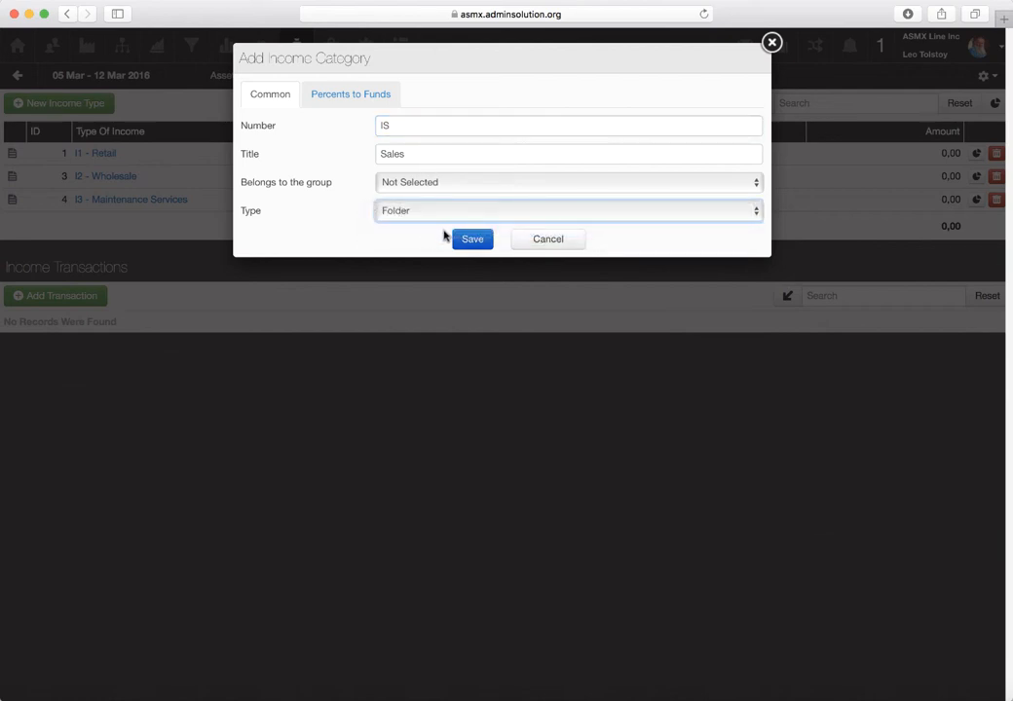
pyautogui.click(465, 240)
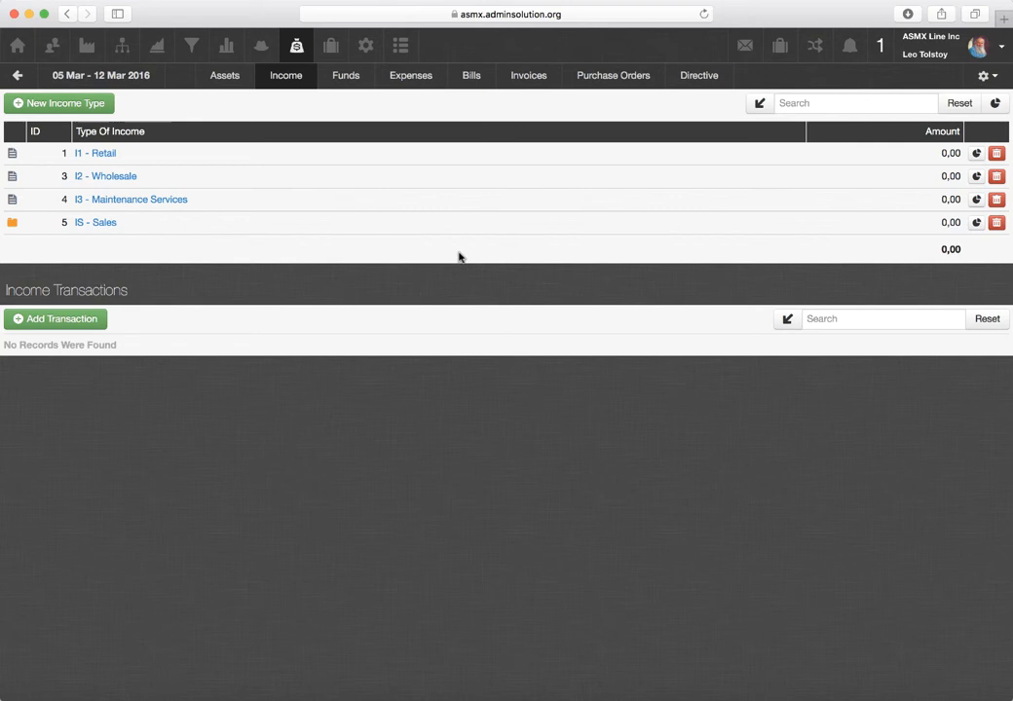
# - Assign the I1 - Retail income type to the Sales group and save the change
pyautogui.click(390, 155)
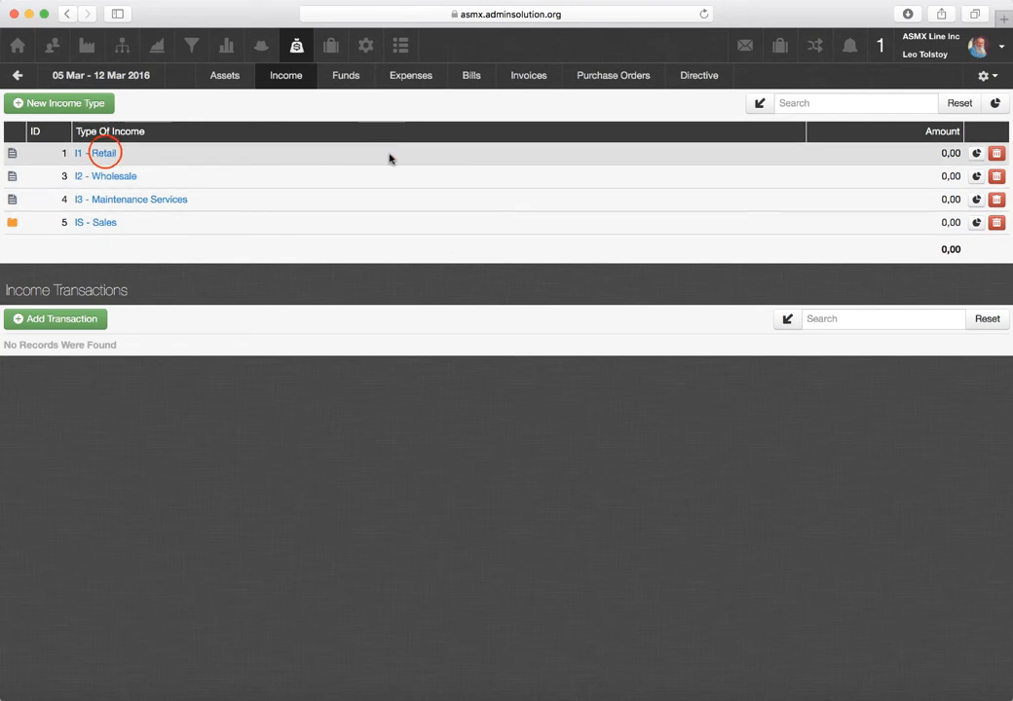
pyautogui.click(105, 152)
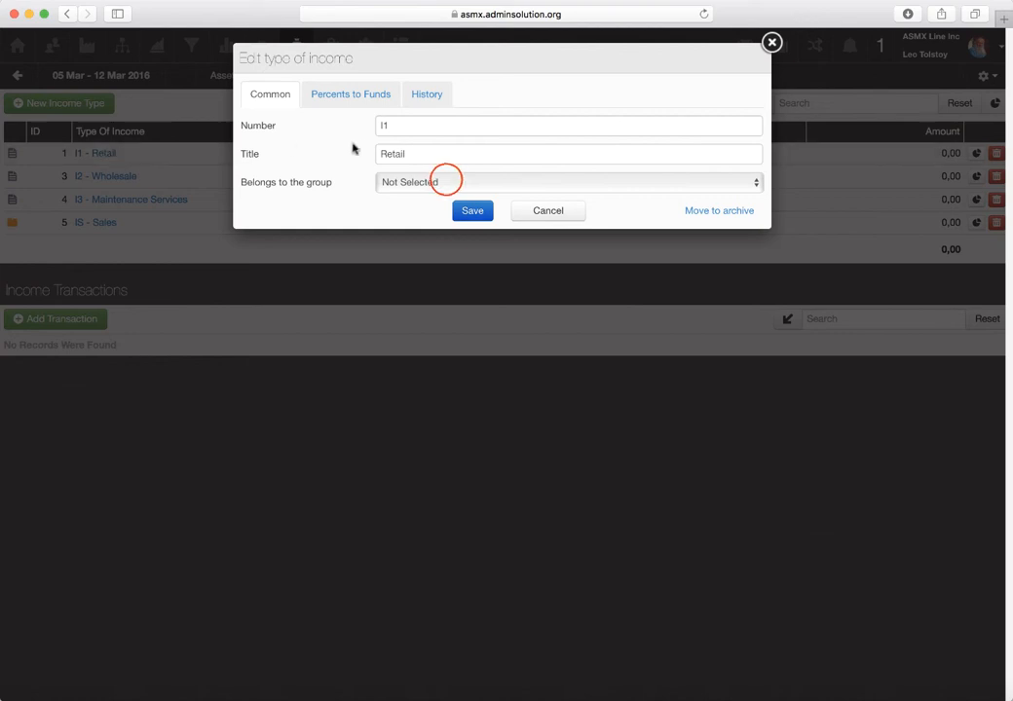
pyautogui.click(445, 182)
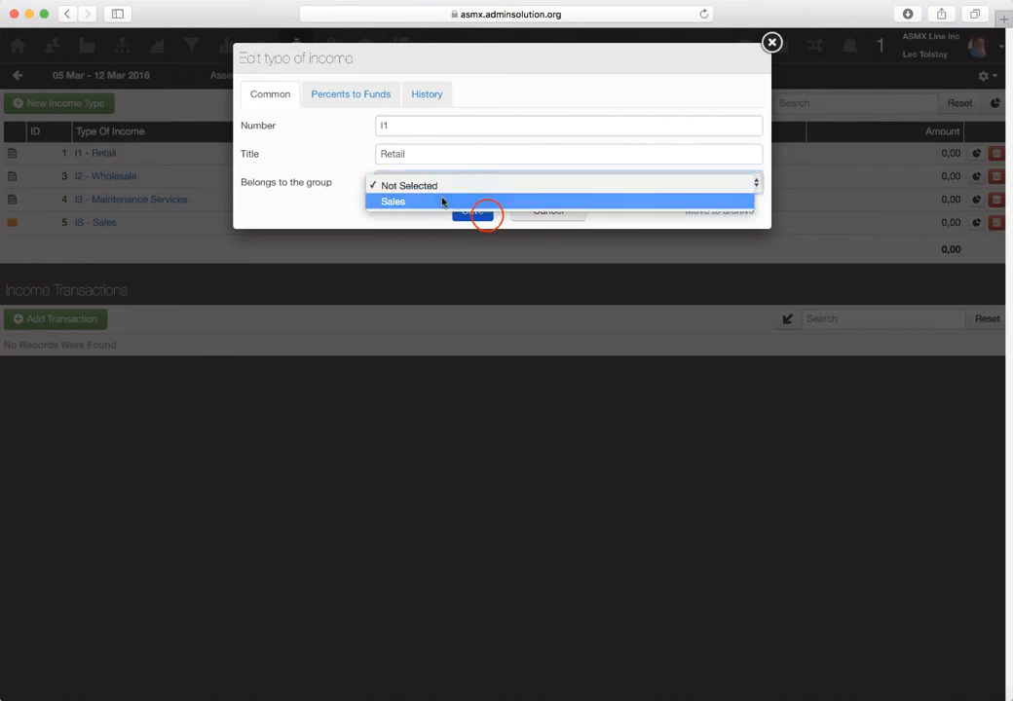
pyautogui.click(443, 201)
pyautogui.click(484, 214)
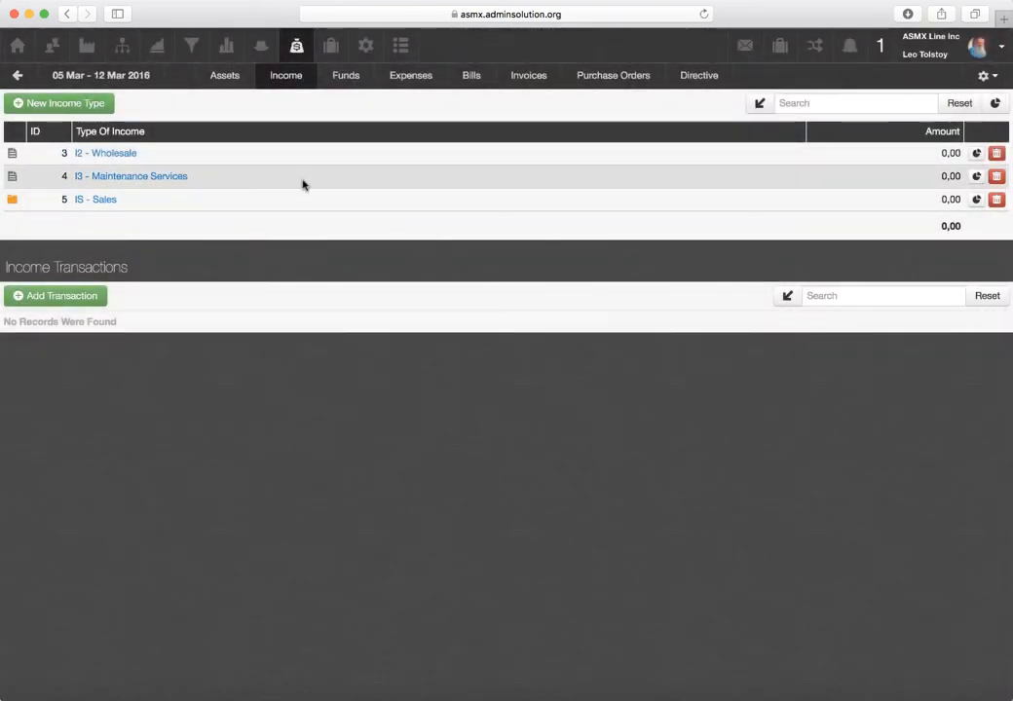
# - Assign the I2 - Wholesale income type to the Sales group and save the change
pyautogui.click(103, 153)
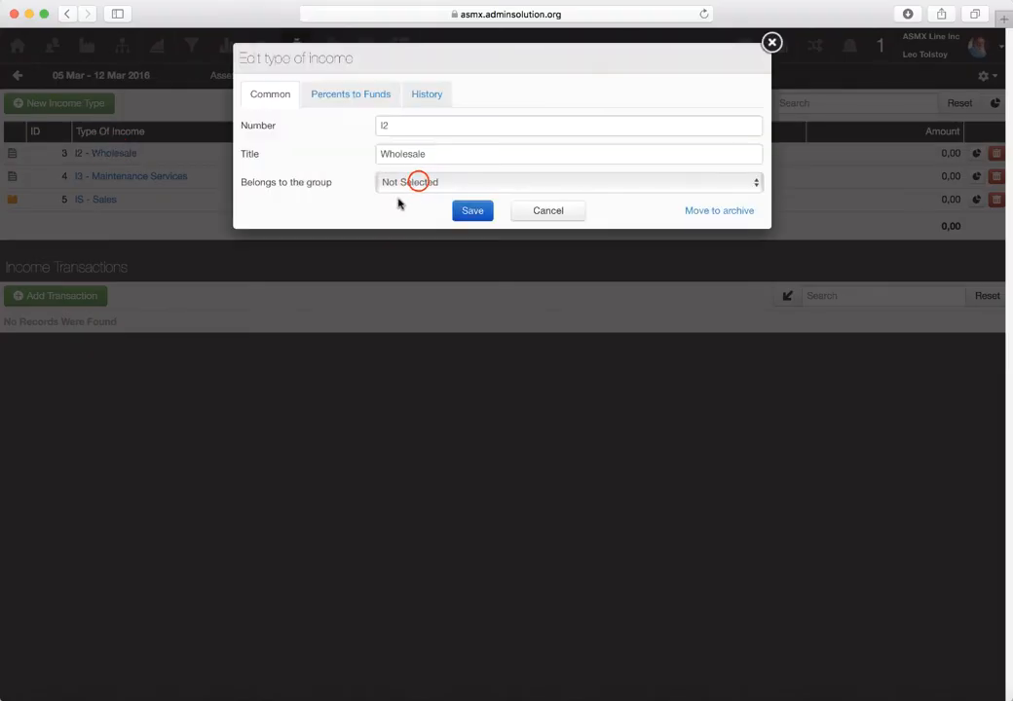
pyautogui.click(418, 182)
pyautogui.click(422, 205)
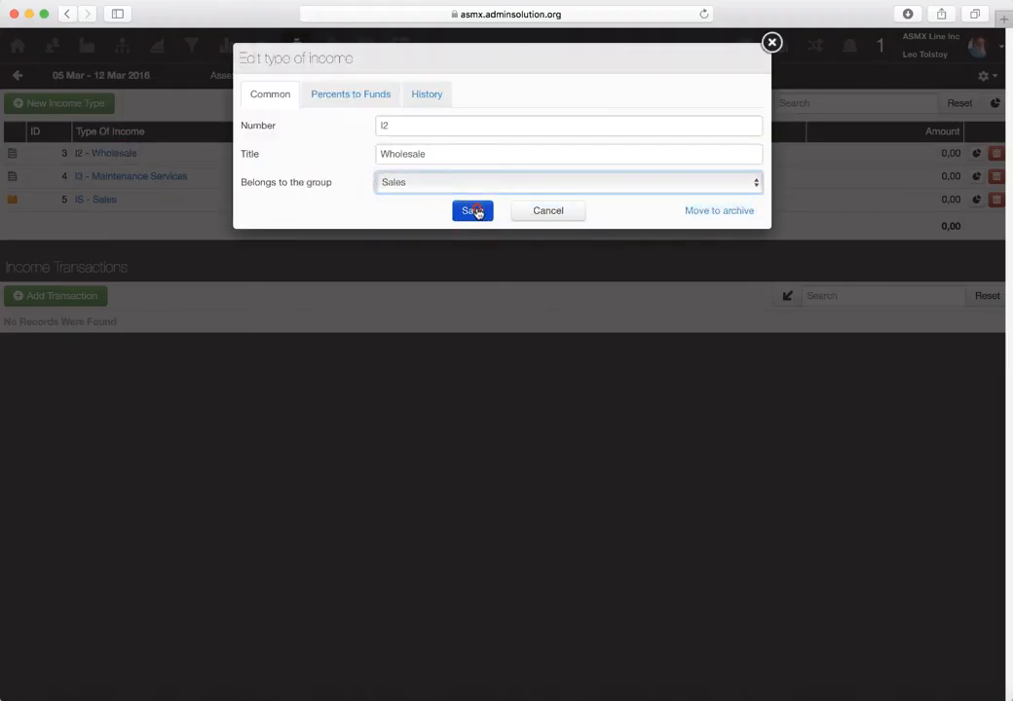
pyautogui.click(475, 211)
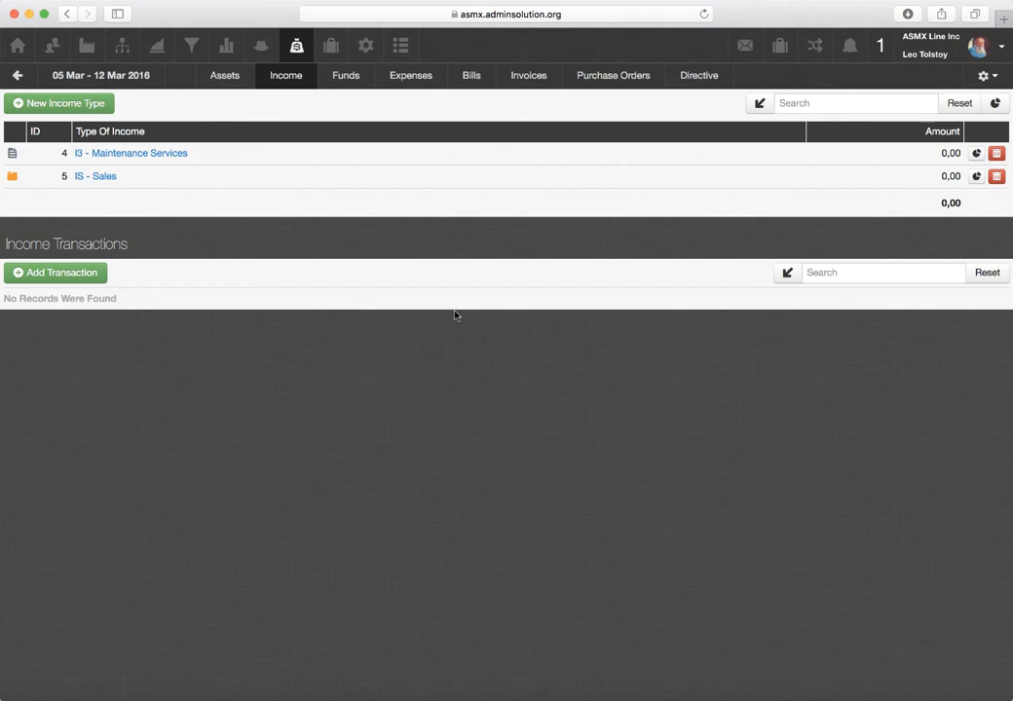
# - Expand the Sales folder and set the I1 - Retail income type's group back to Not Selected
pyautogui.click(11, 178)
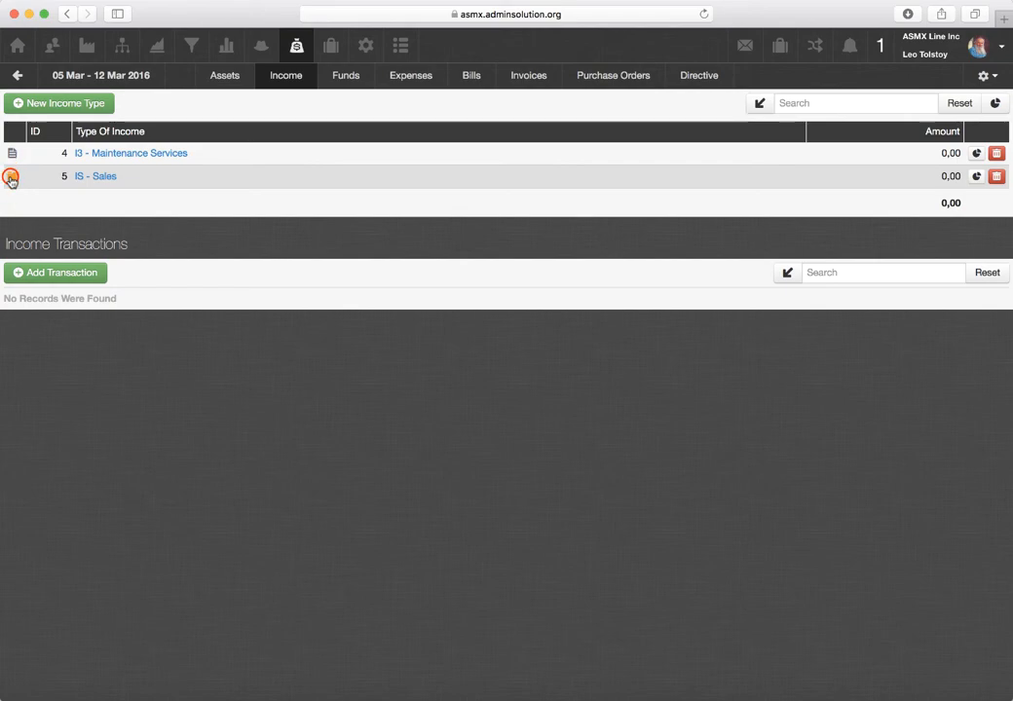
pyautogui.click(106, 199)
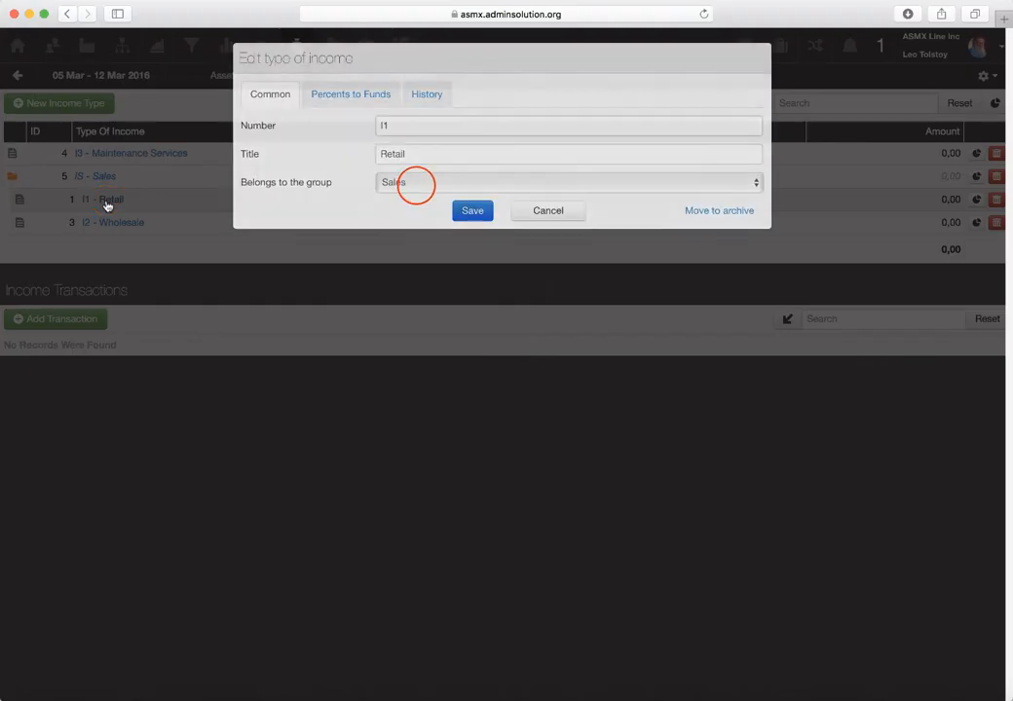
pyautogui.click(414, 186)
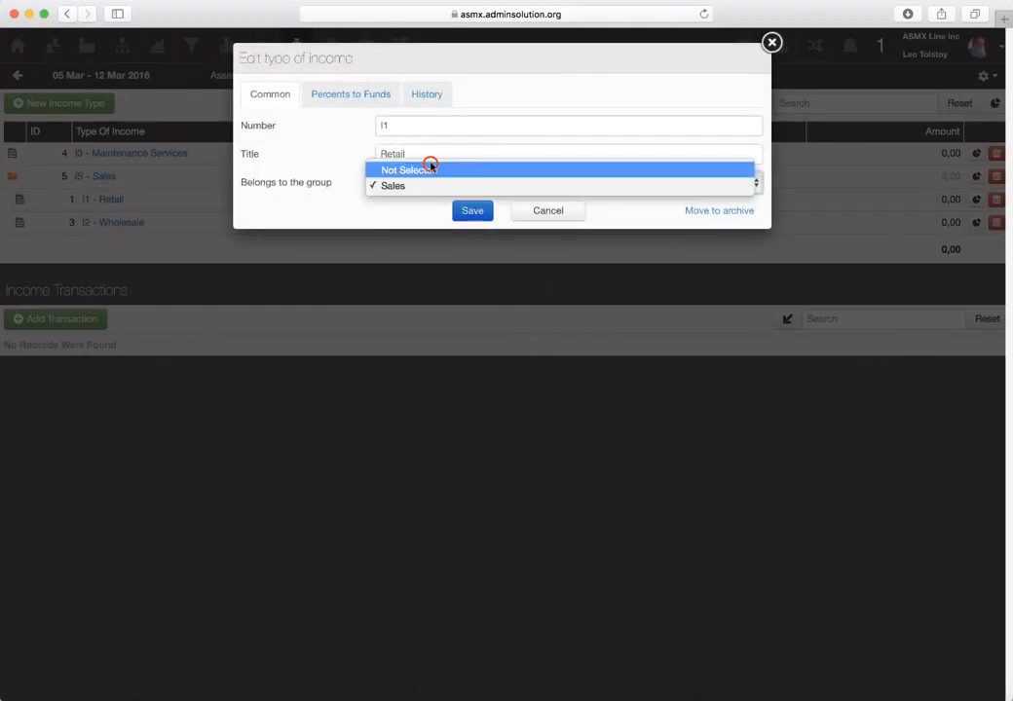
pyautogui.click(429, 162)
pyautogui.click(472, 215)
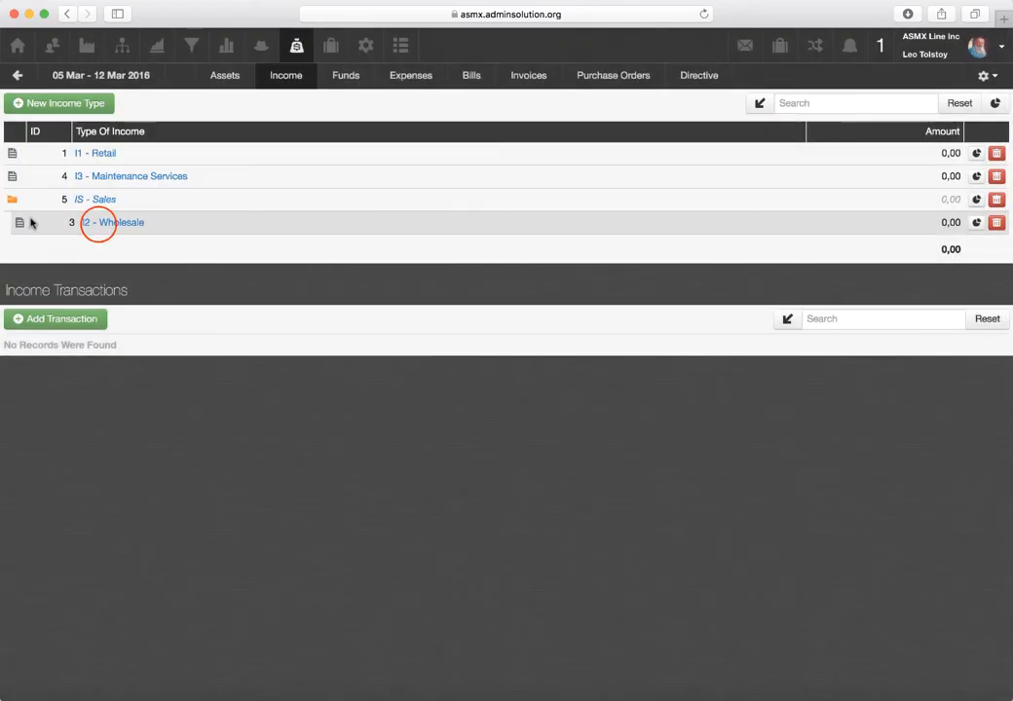
# - Set the I2 - Wholesale income type's group to Not Selected and delete the IS - Sales folder
pyautogui.click(98, 225)
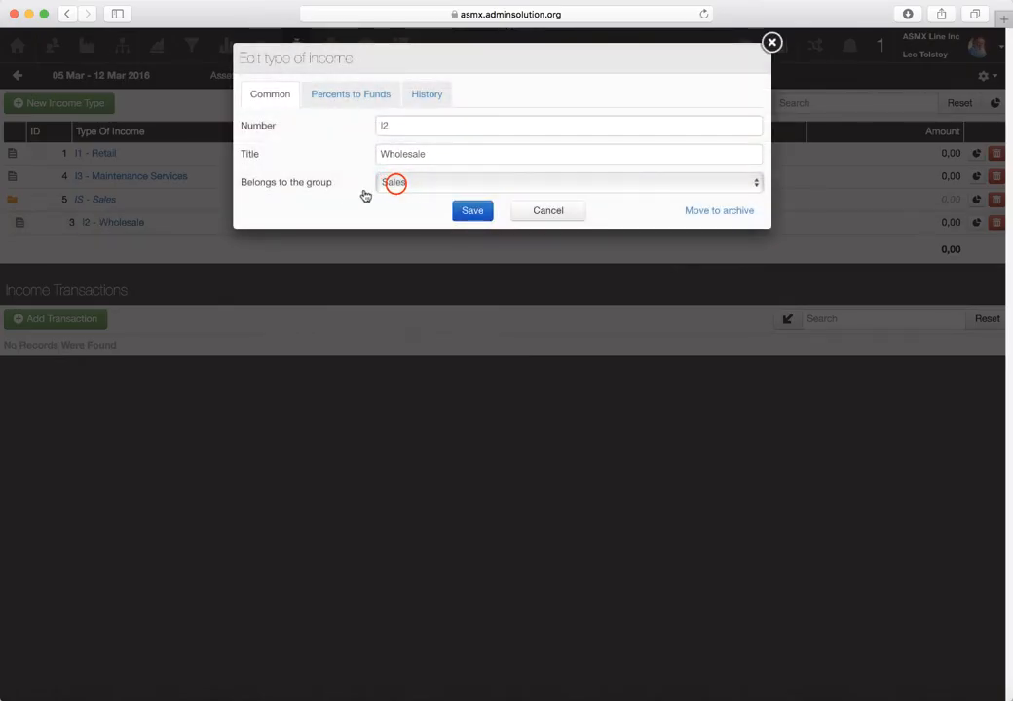
pyautogui.click(396, 184)
pyautogui.click(417, 172)
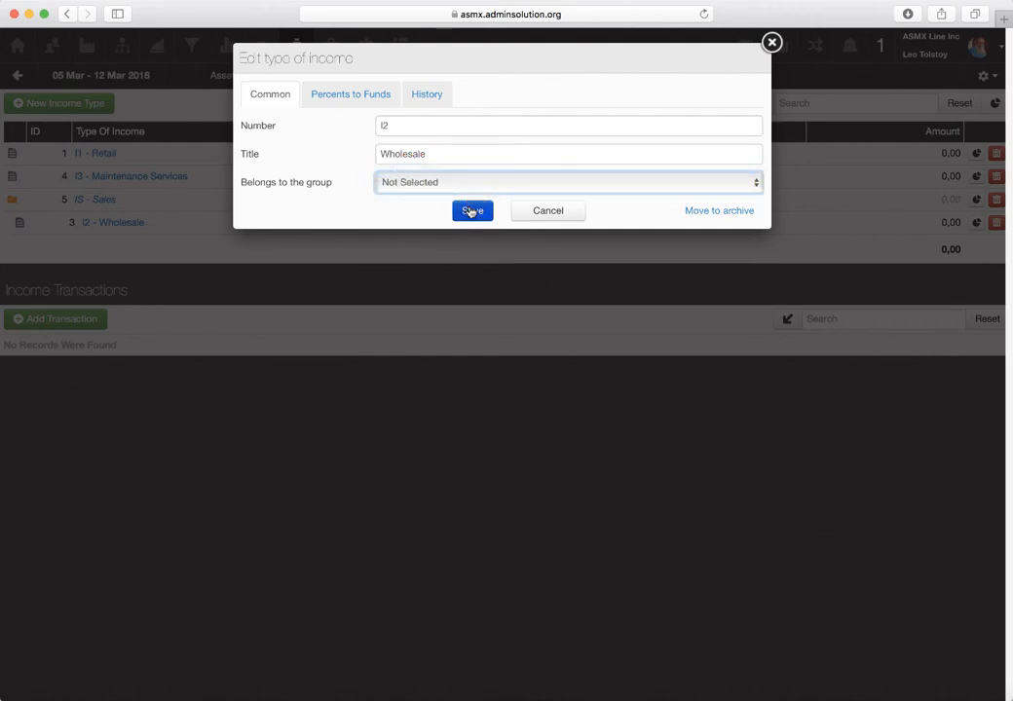
pyautogui.click(470, 211)
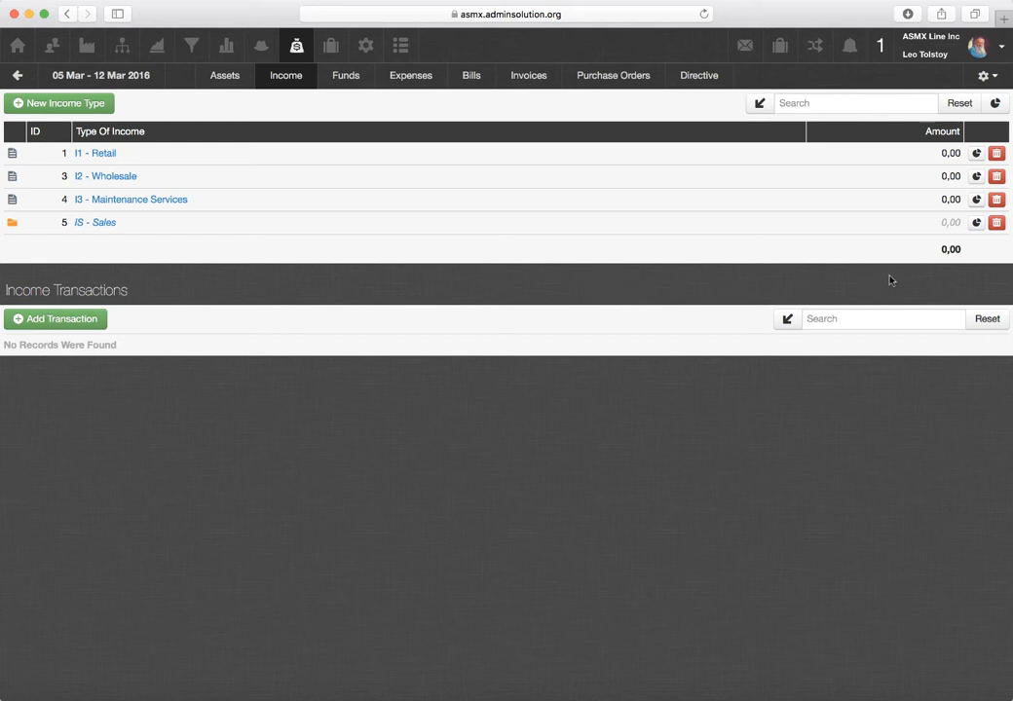
pyautogui.click(996, 223)
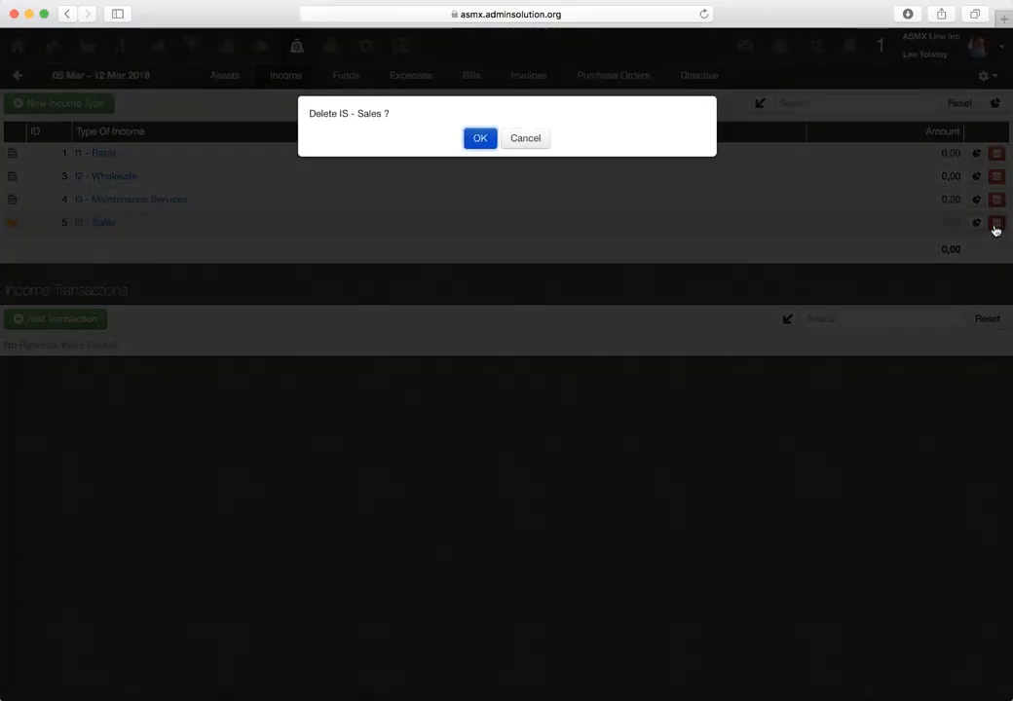
pyautogui.click(479, 139)
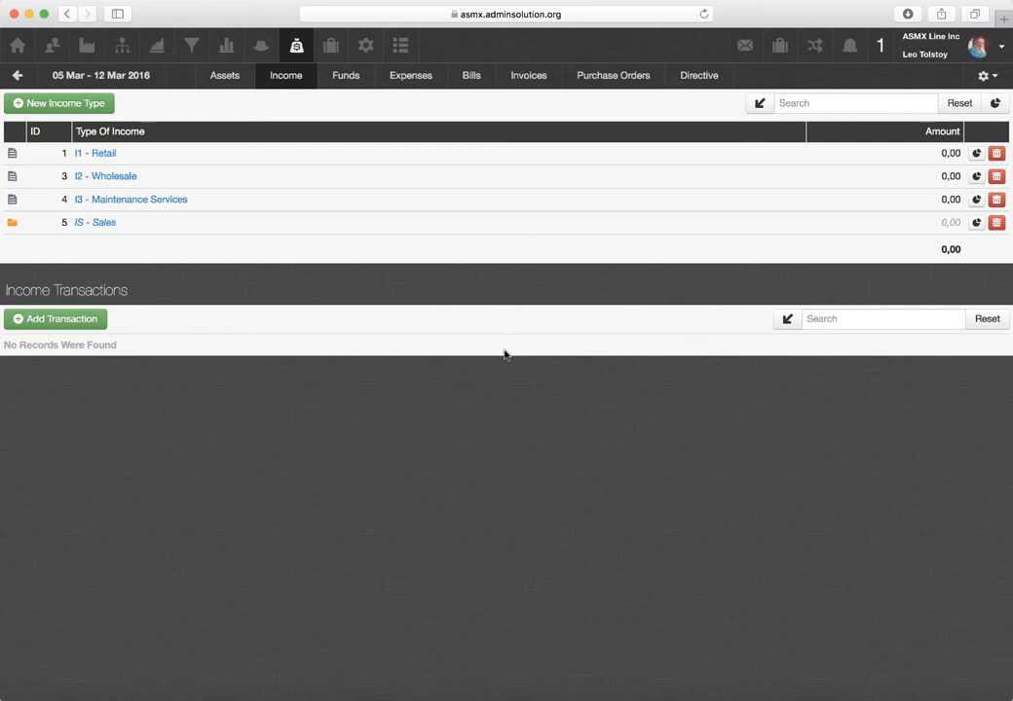
# - Expand the income type filters and set the Archive filter to All
pyautogui.click(760, 103)
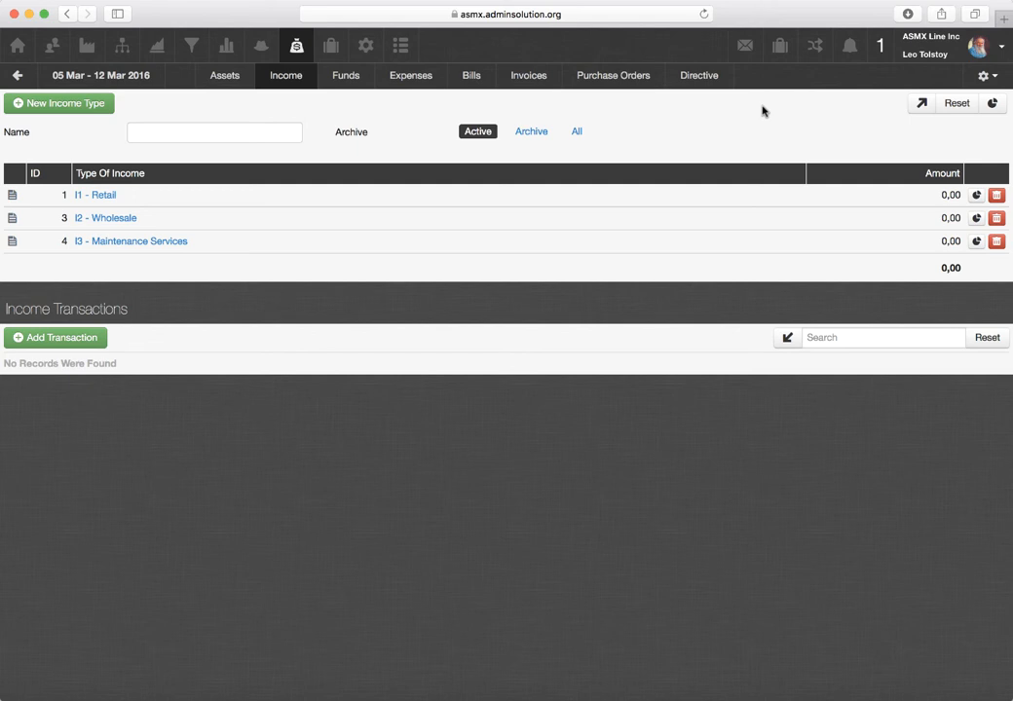
pyautogui.click(576, 131)
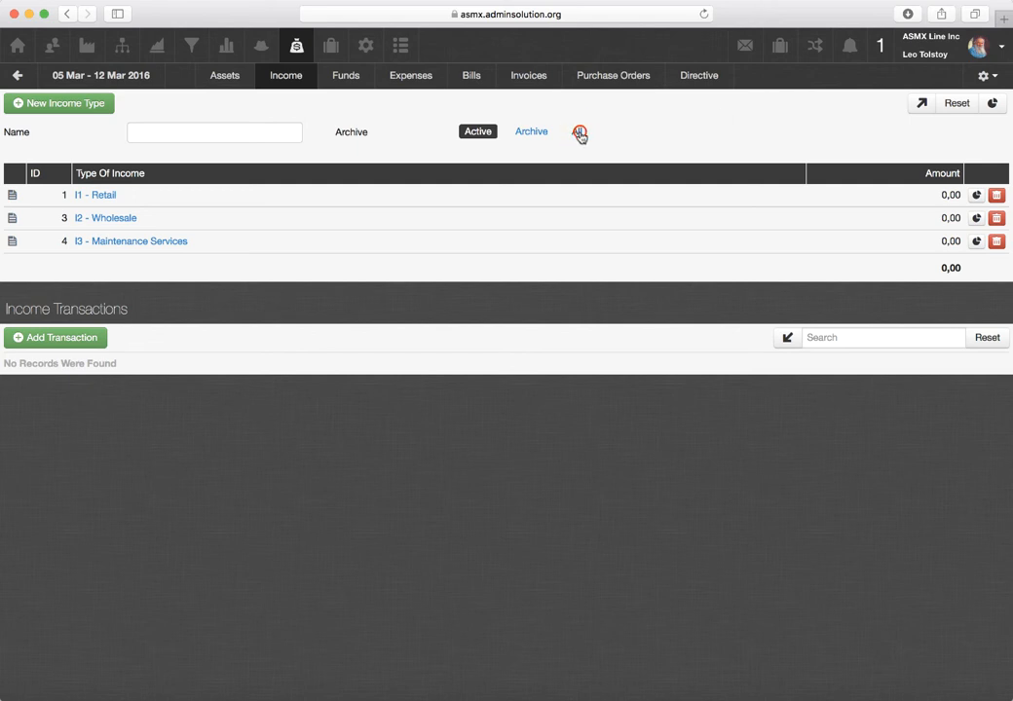